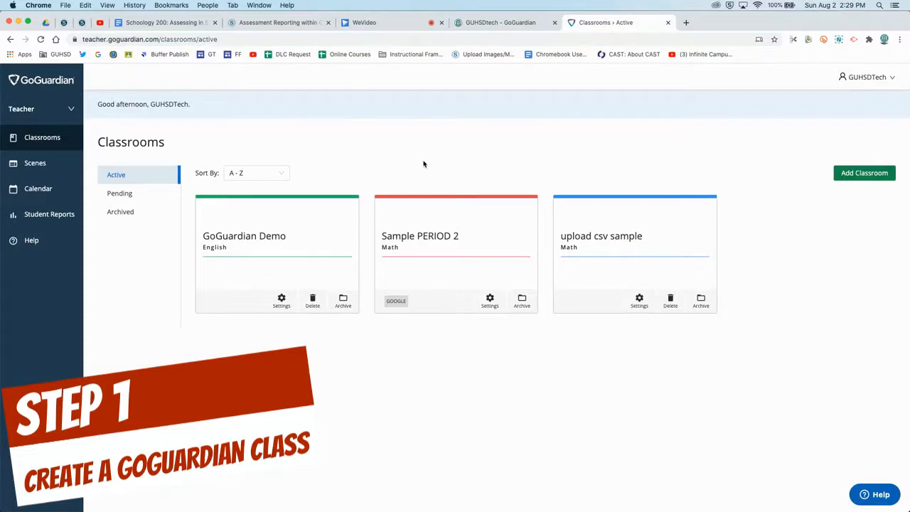
# Step: Create the GoGuardian classroom 'Period 4 (Science)' with subject Science
pyautogui.click(843, 176)
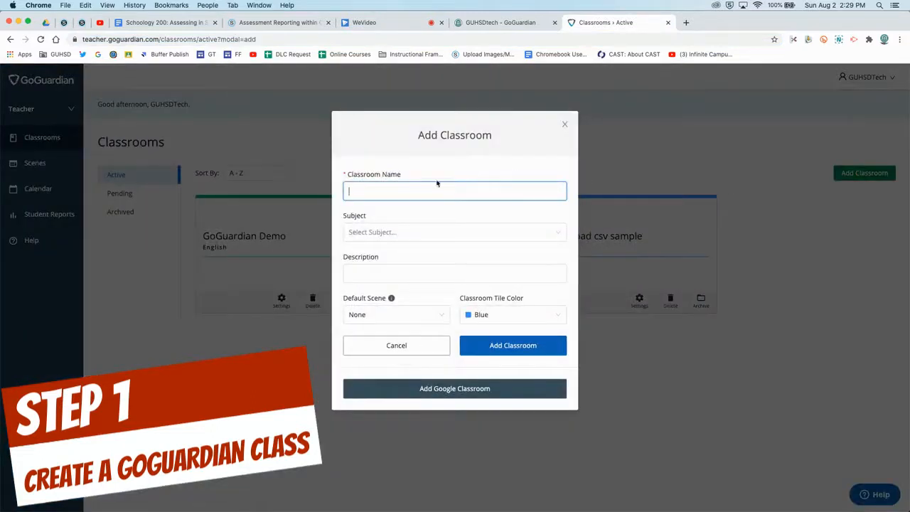
pyautogui.click(408, 189)
pyautogui.write('Period 4 (cience)')
pyautogui.click(377, 191)
pyautogui.write('S')
pyautogui.click(382, 234)
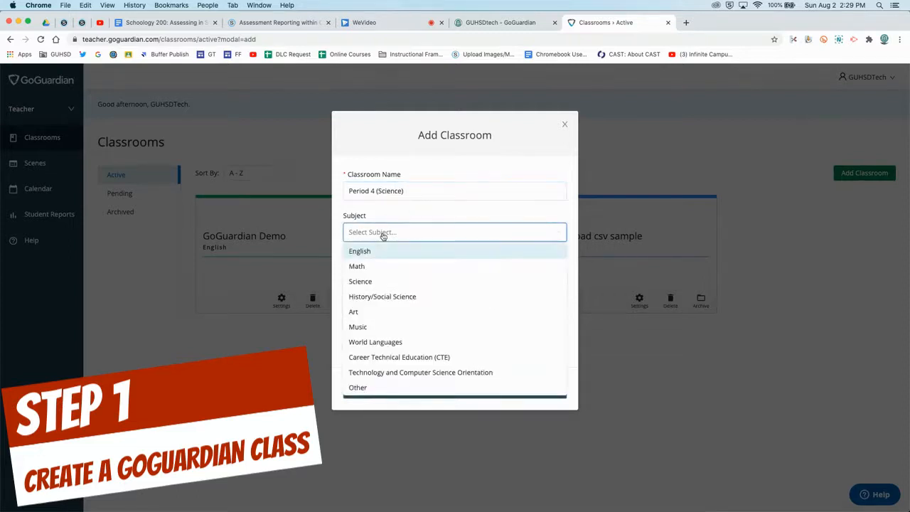
pyautogui.click(382, 281)
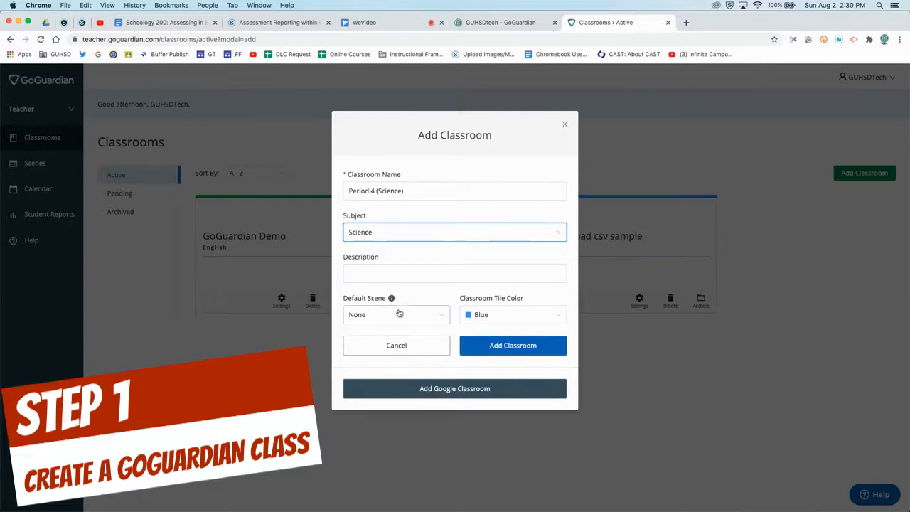
pyautogui.click(498, 346)
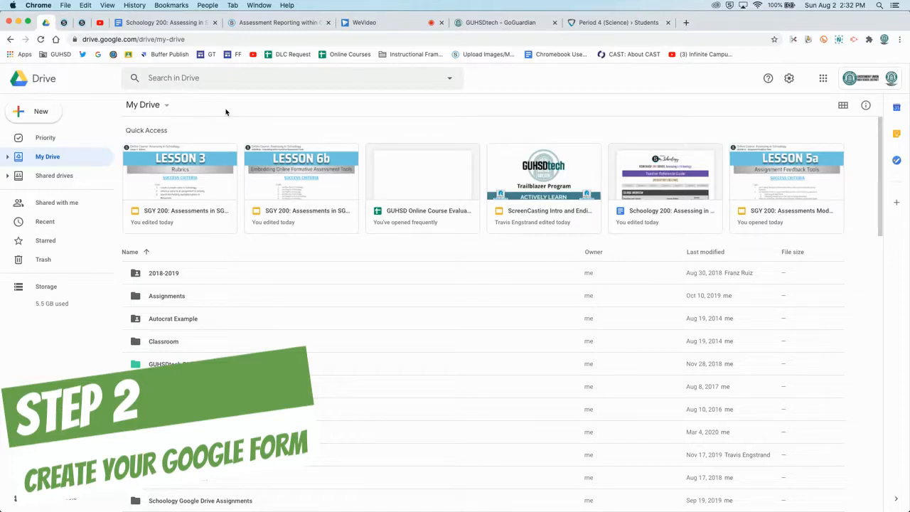
# Step: Create a new blank Google Form from Google Drive
pyautogui.click(37, 114)
pyautogui.moveTo(54, 222)
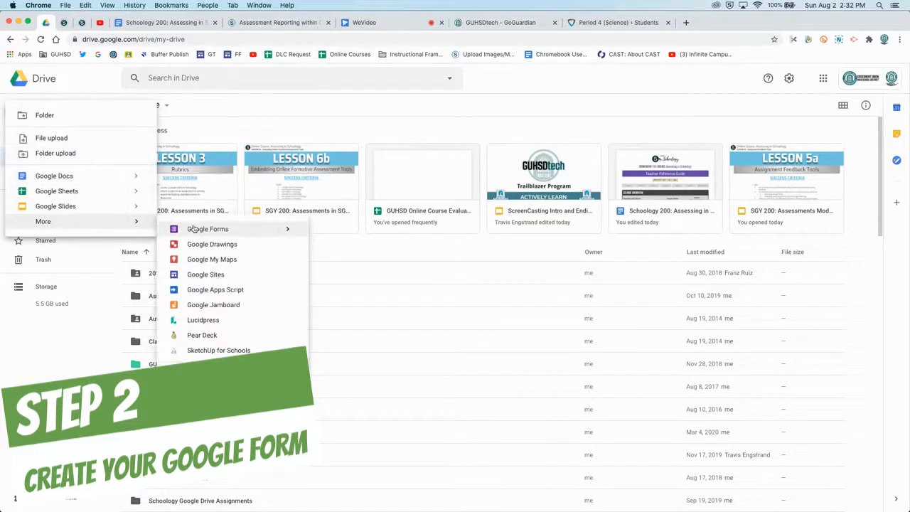
pyautogui.click(204, 229)
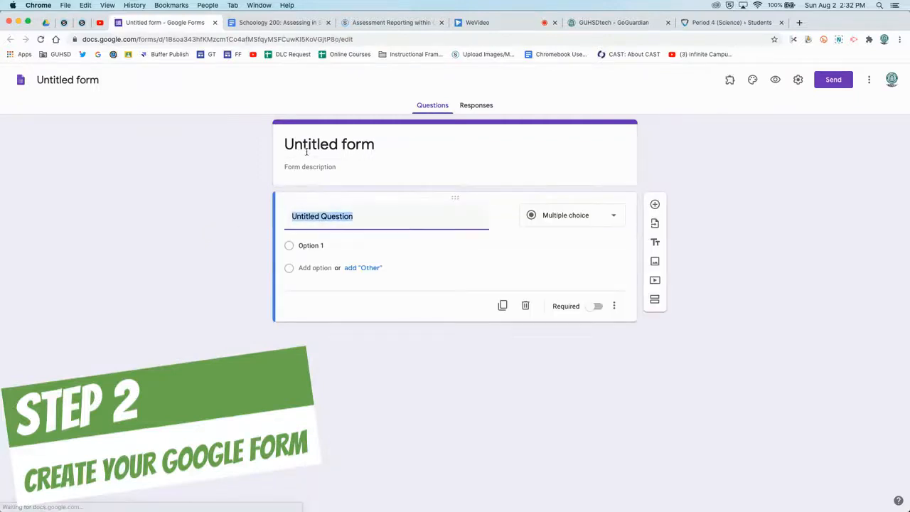
# Step: Retitle the form 'Period 4 (Science)' and delete the default untitled question
pyautogui.click(306, 151)
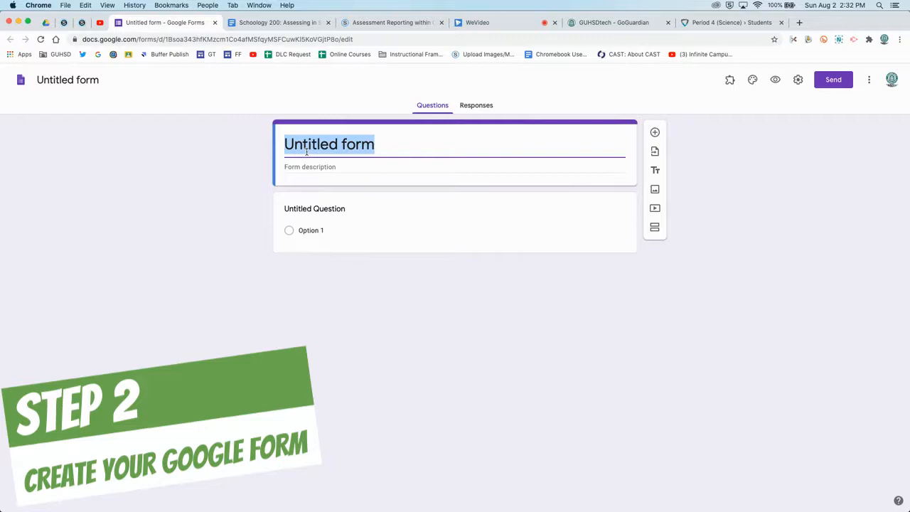
pyautogui.write('Period 4 (Science)')
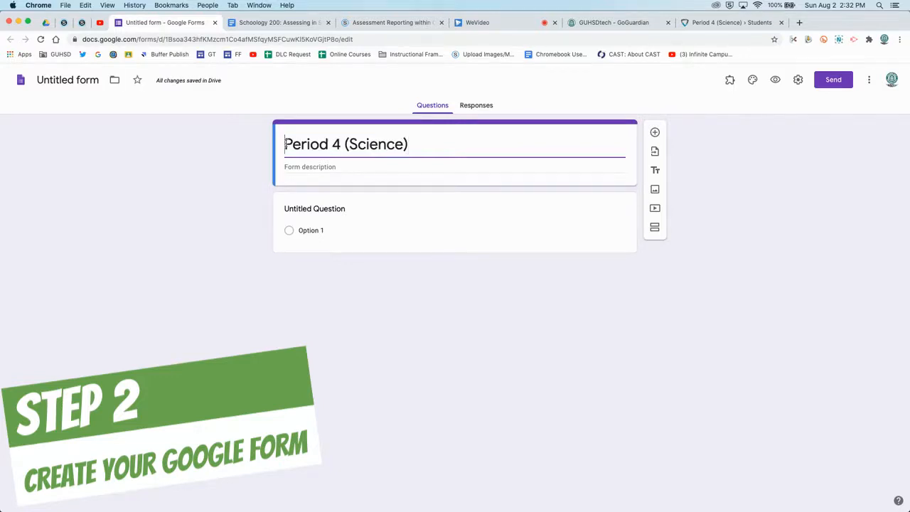
pyautogui.click(288, 203)
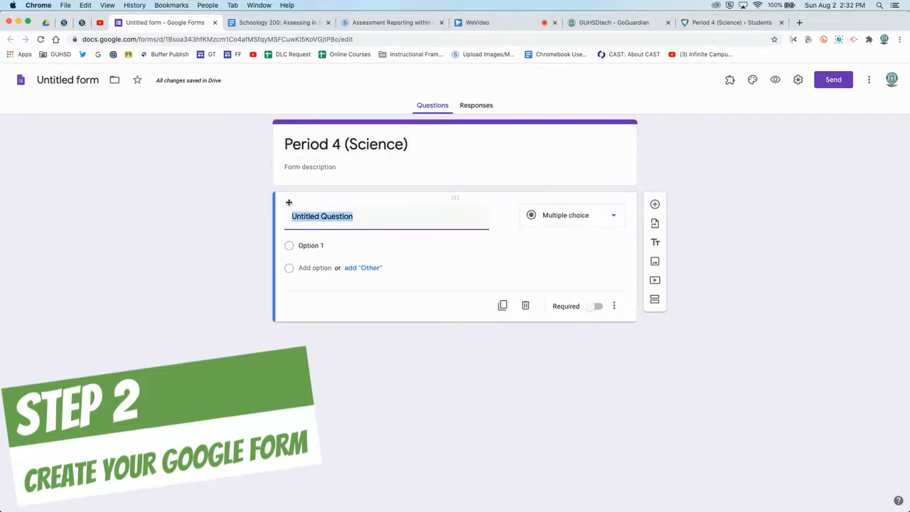
pyautogui.click(525, 305)
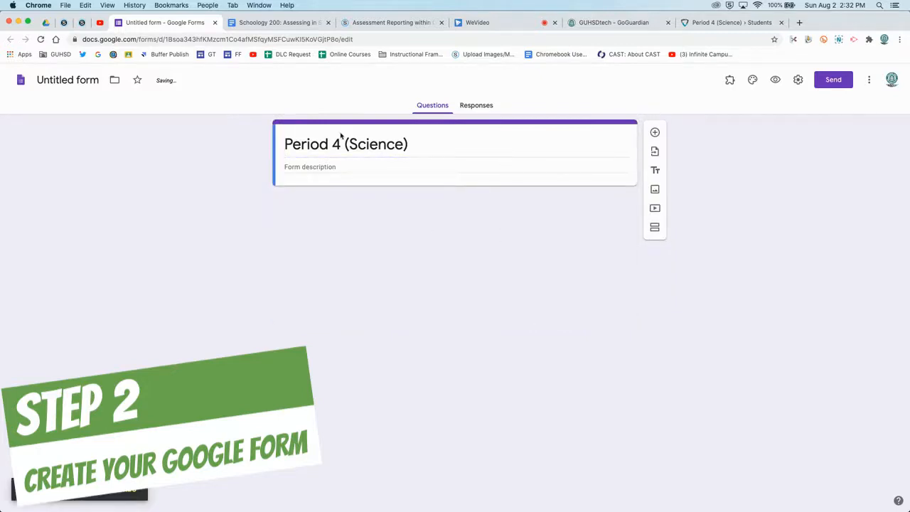
# Step: Turn on Collect email addresses in settings, save, and preview the form
pyautogui.click(797, 81)
pyautogui.click(330, 153)
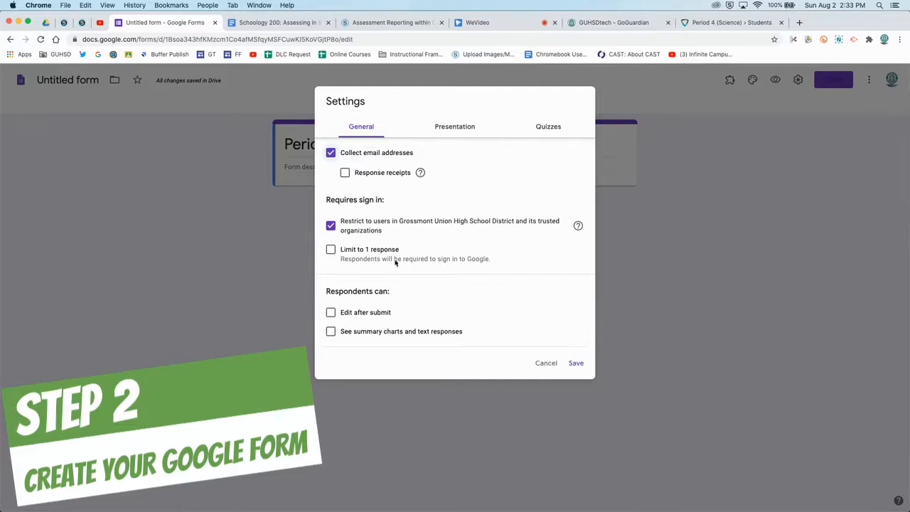
pyautogui.click(576, 362)
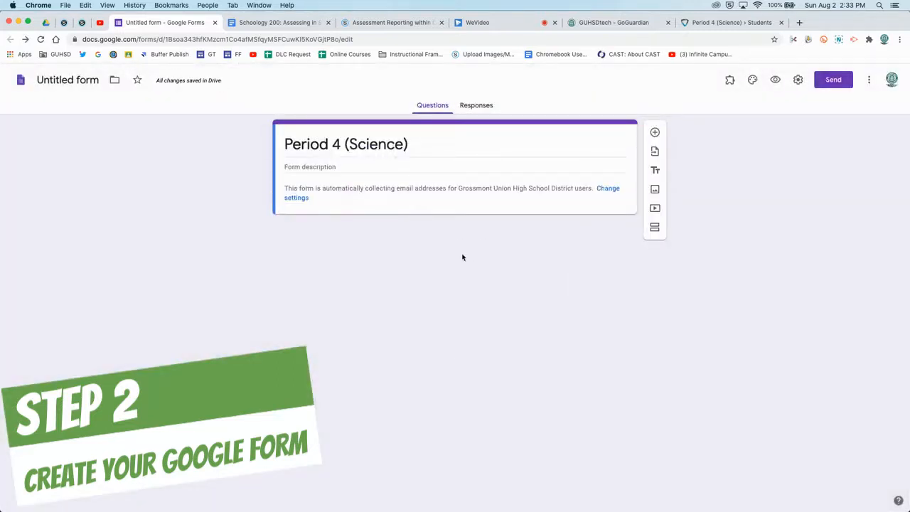
pyautogui.click(775, 81)
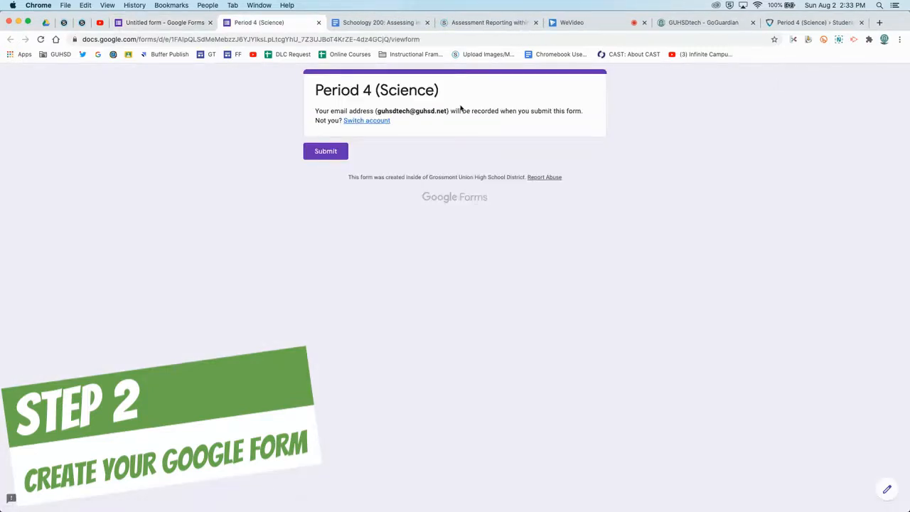
# Step: Submit the Period 4 (Science) form as a student, then return to the editor
pyautogui.click(357, 39)
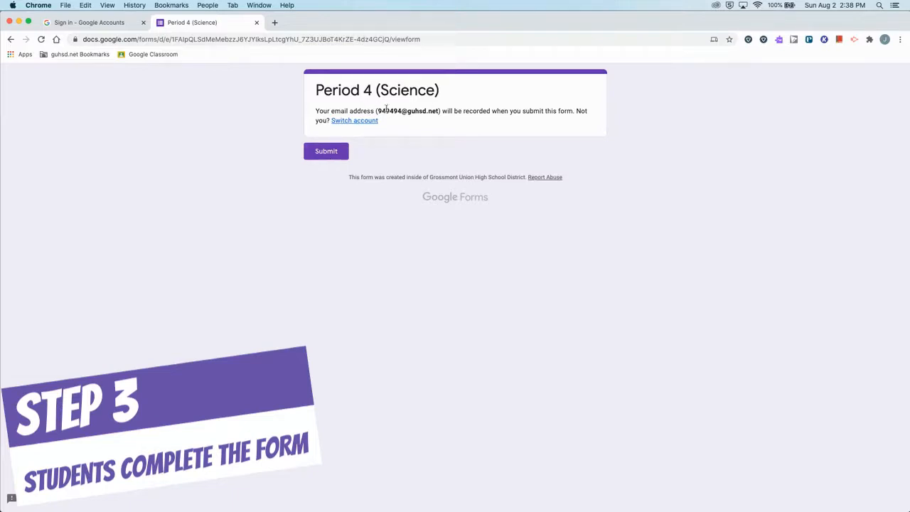
pyautogui.click(328, 154)
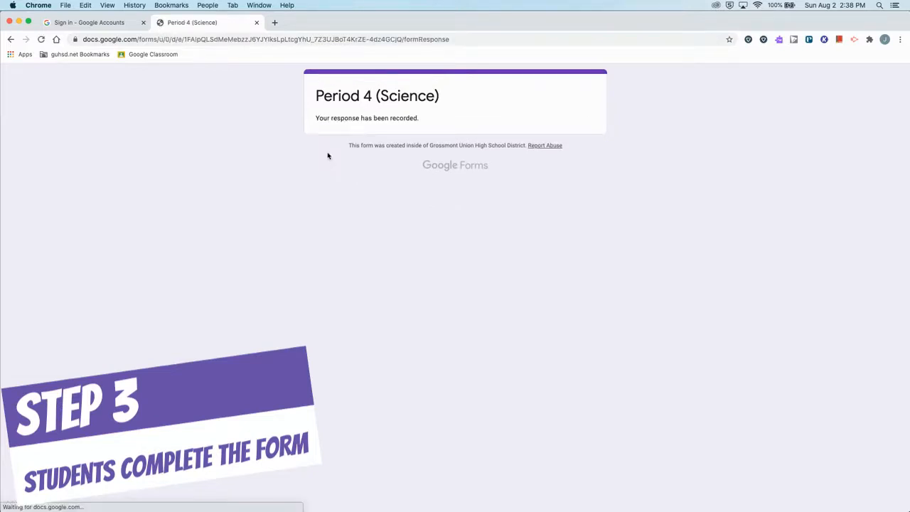
pyautogui.doubleClick(351, 118)
pyautogui.click(344, 157)
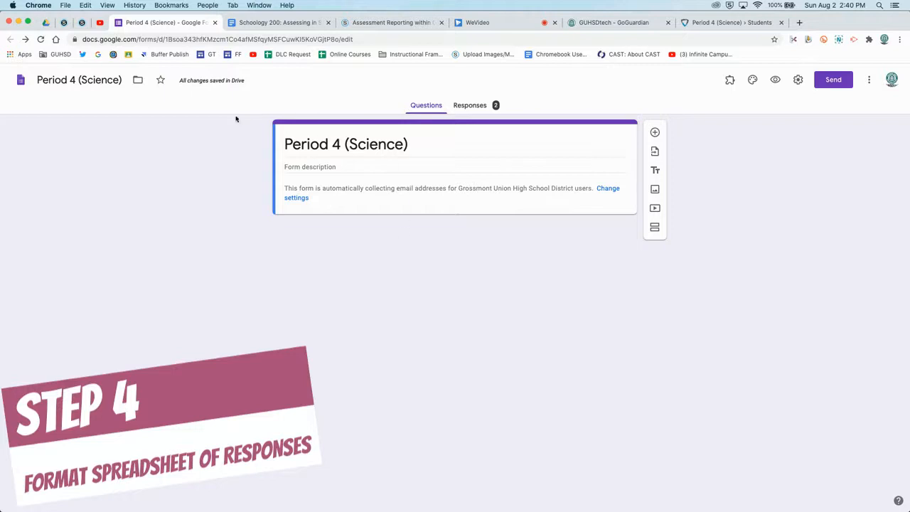
# Step: Link the form's responses to a new spreadsheet 'Period 4 (Science) (Responses)'
pyautogui.click(472, 111)
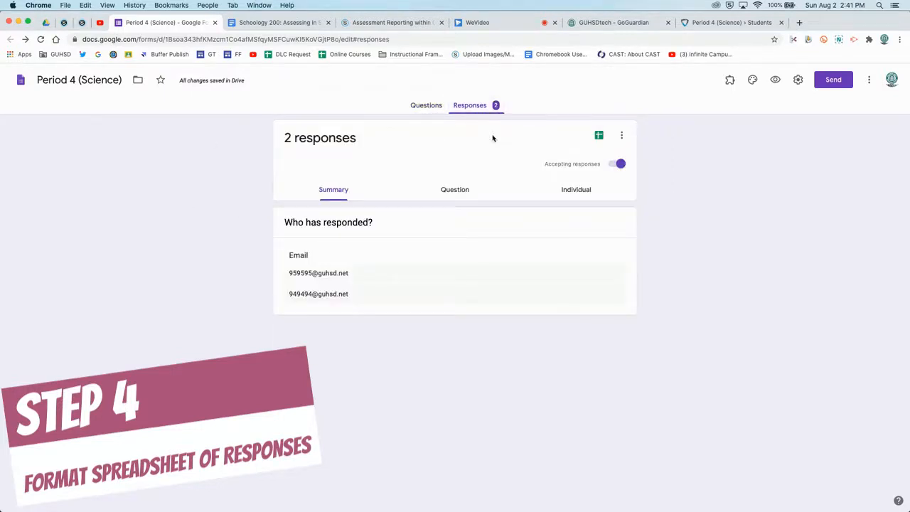
pyautogui.click(598, 137)
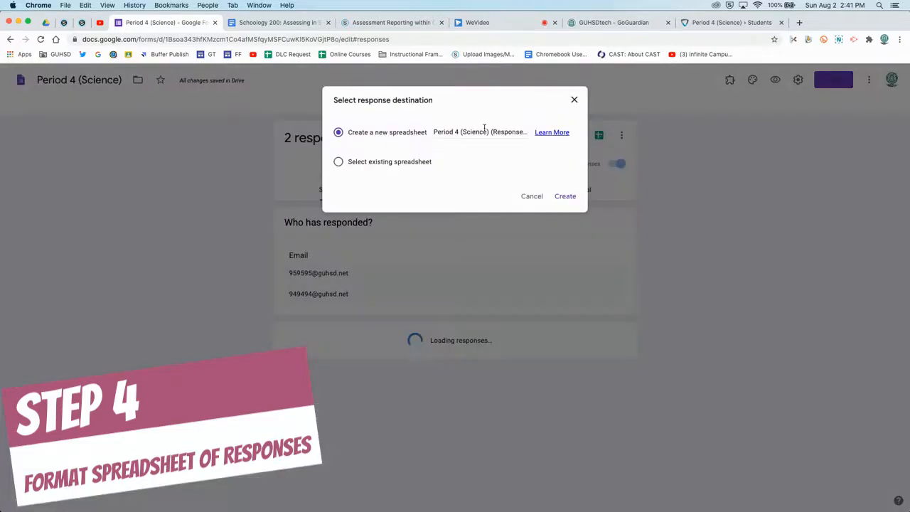
pyautogui.click(564, 196)
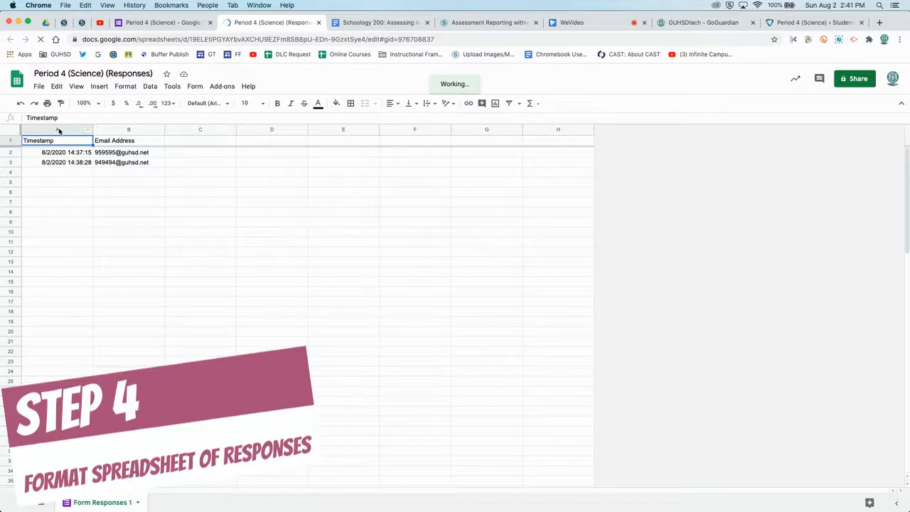
# Step: Clear the Timestamp column A and the Email Address header row 1
pyautogui.click(59, 130)
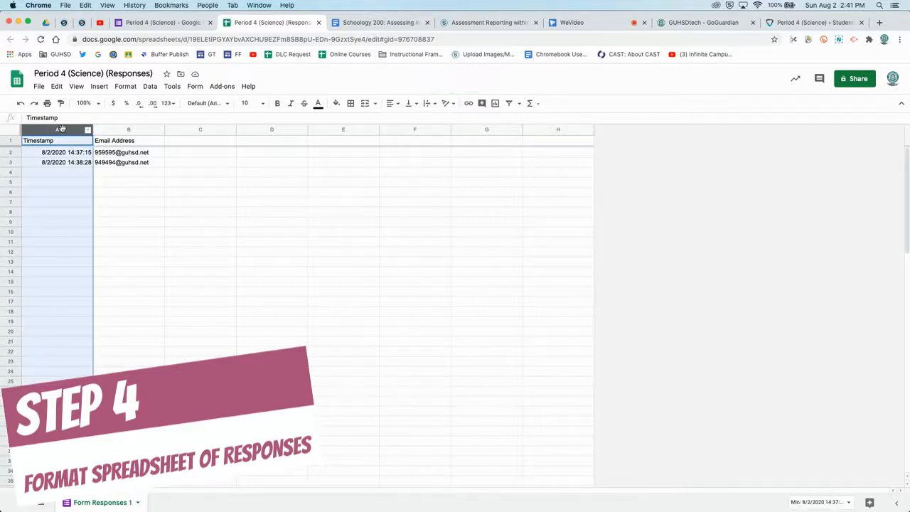
pyautogui.press('Delete')
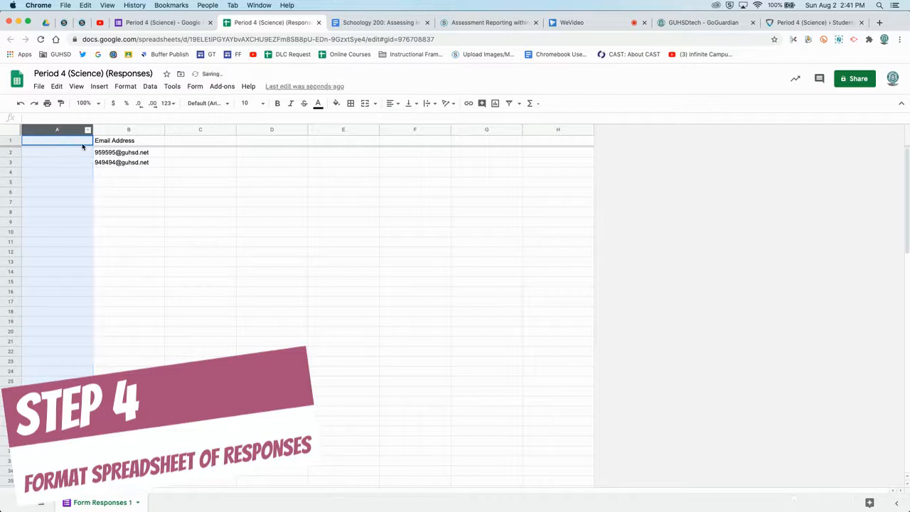
pyautogui.click(133, 180)
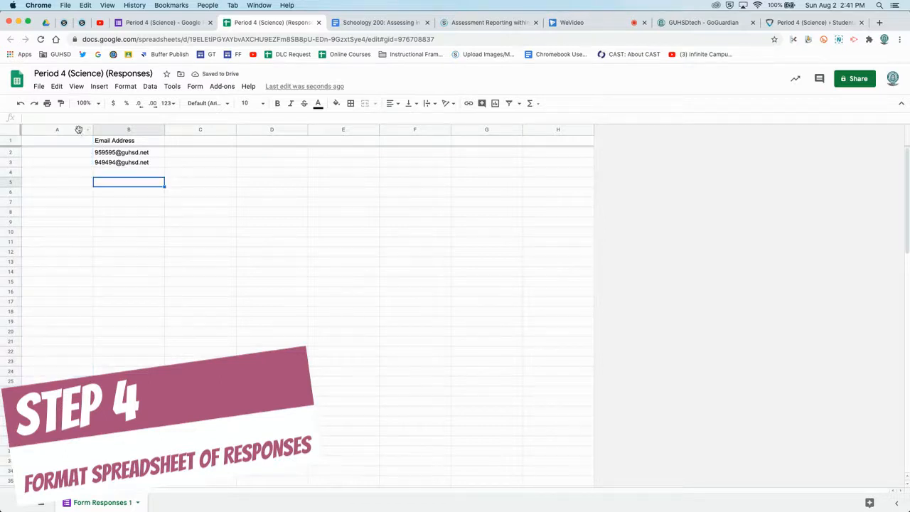
pyautogui.click(78, 130)
pyautogui.click(104, 142)
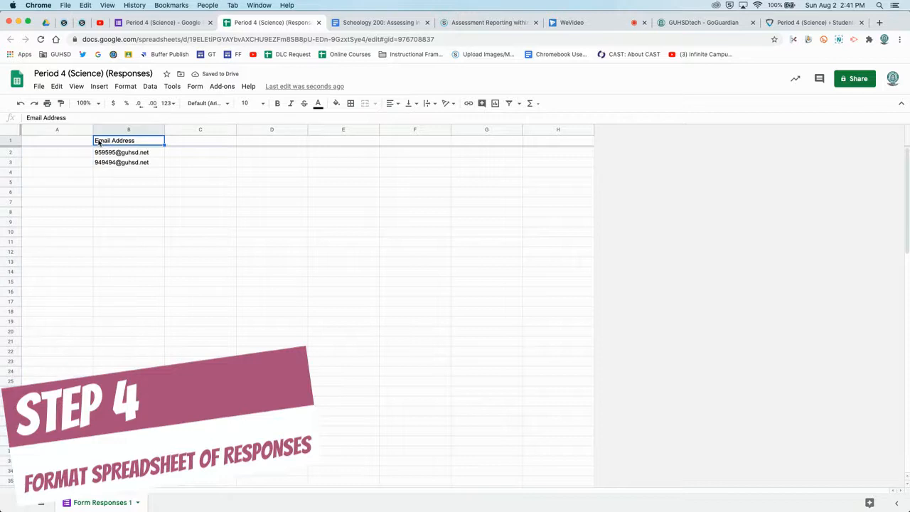
pyautogui.click(13, 140)
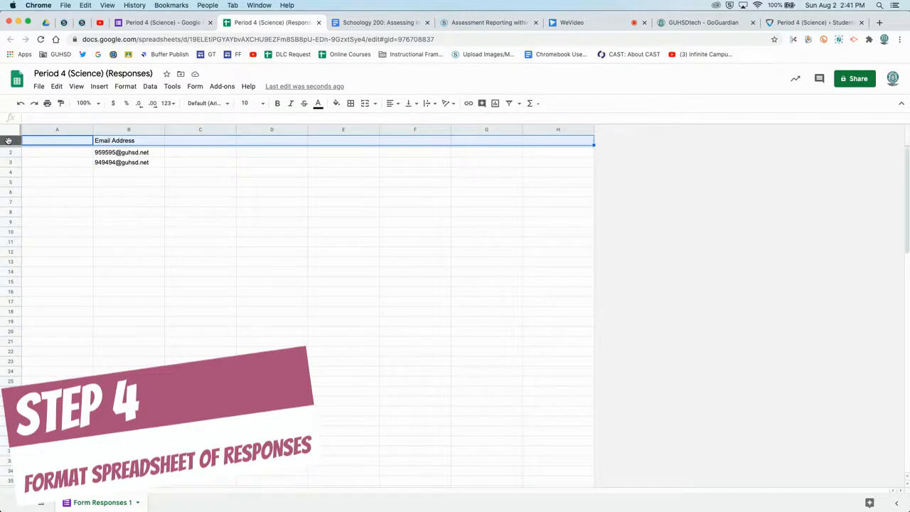
pyautogui.press('Delete')
pyautogui.click(34, 154)
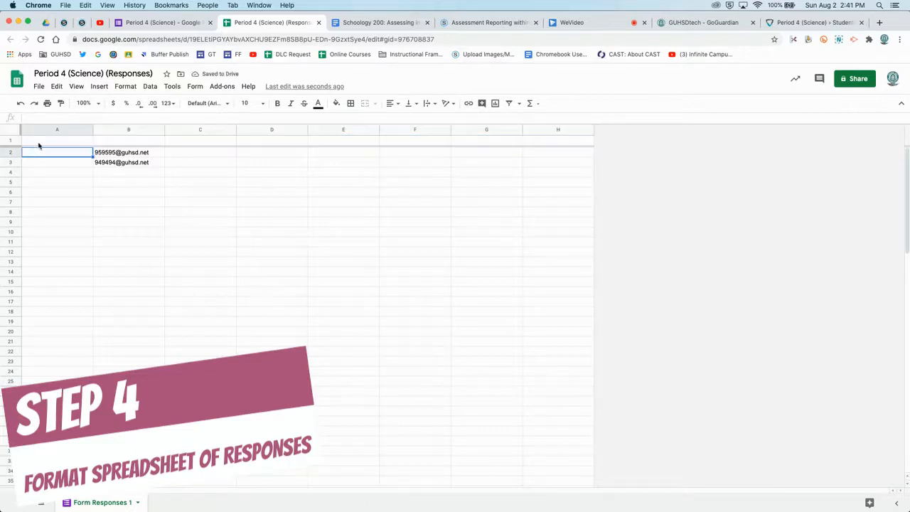
pyautogui.click(11, 140)
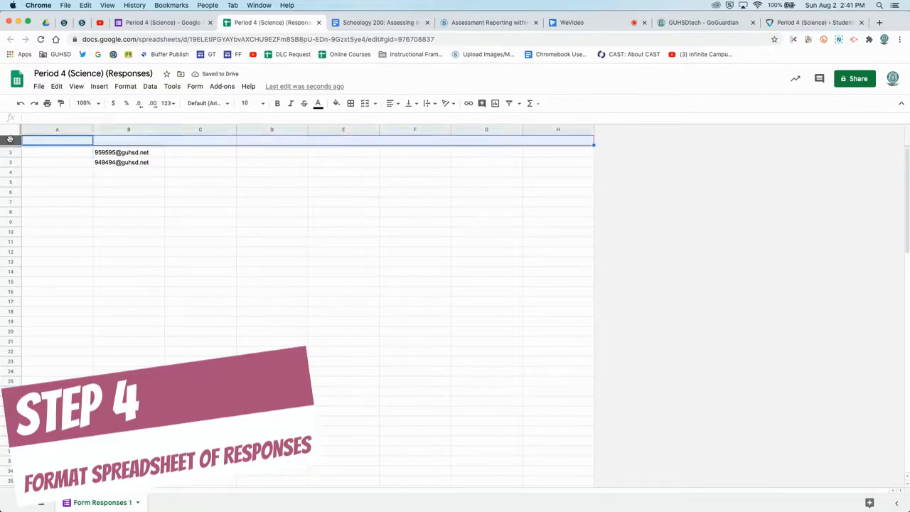
# Step: Set the sheet's frozen rows to No rows
pyautogui.click(79, 89)
pyautogui.moveTo(91, 105)
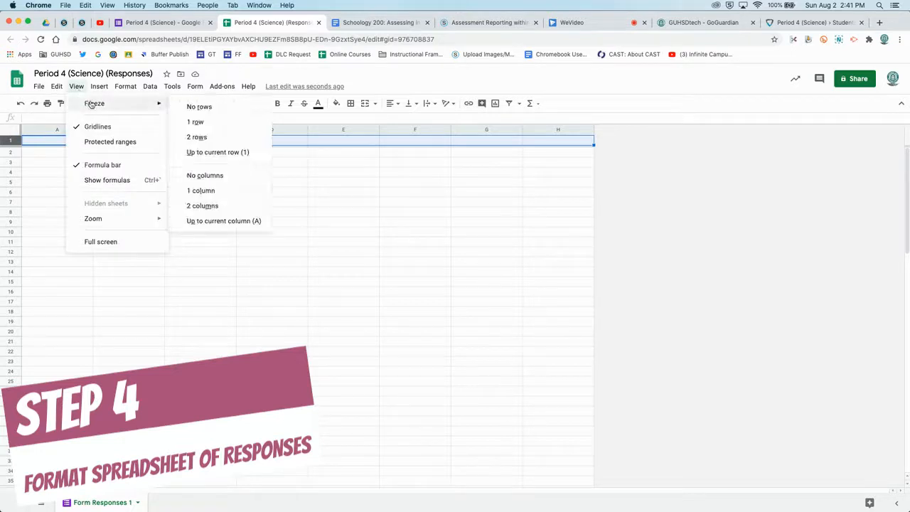
pyautogui.click(197, 107)
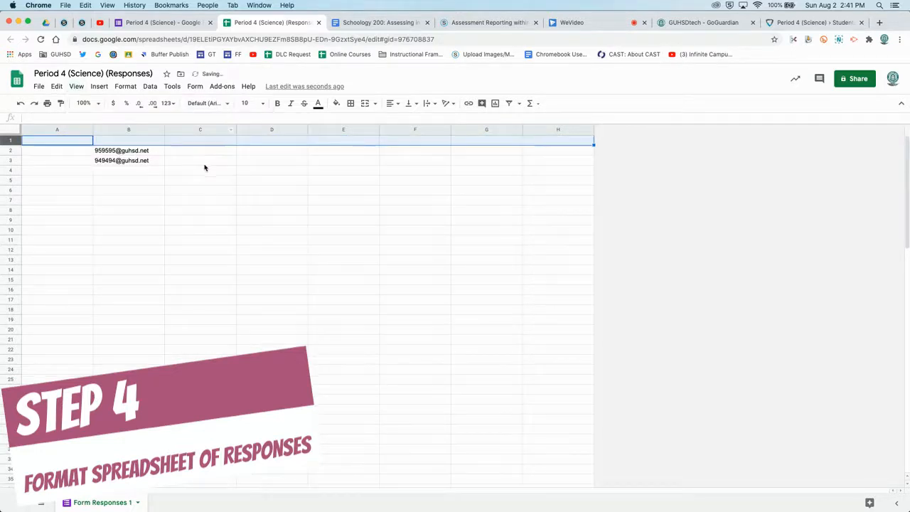
pyautogui.click(204, 164)
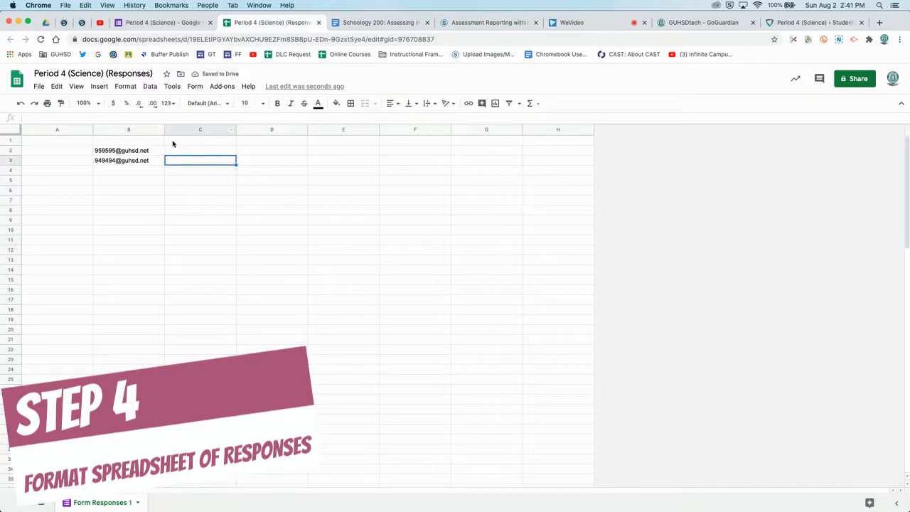
# Step: Copy the two emails in B2:B3 and paste them into A1:A2
pyautogui.click(118, 130)
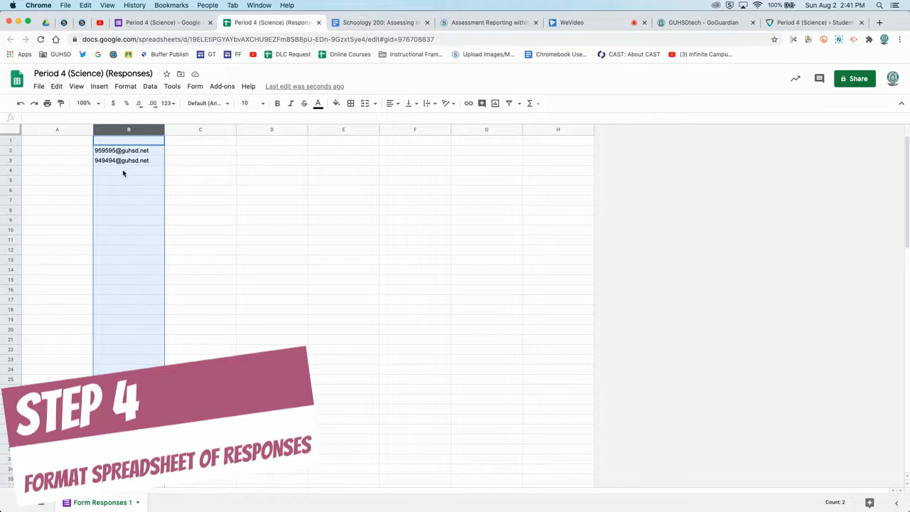
pyautogui.click(133, 153)
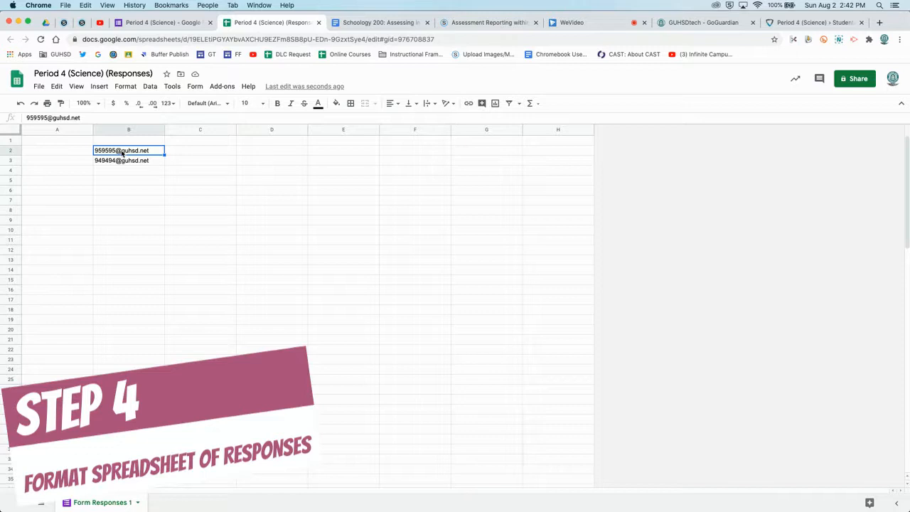
pyautogui.scroll(-2, 125, 187)
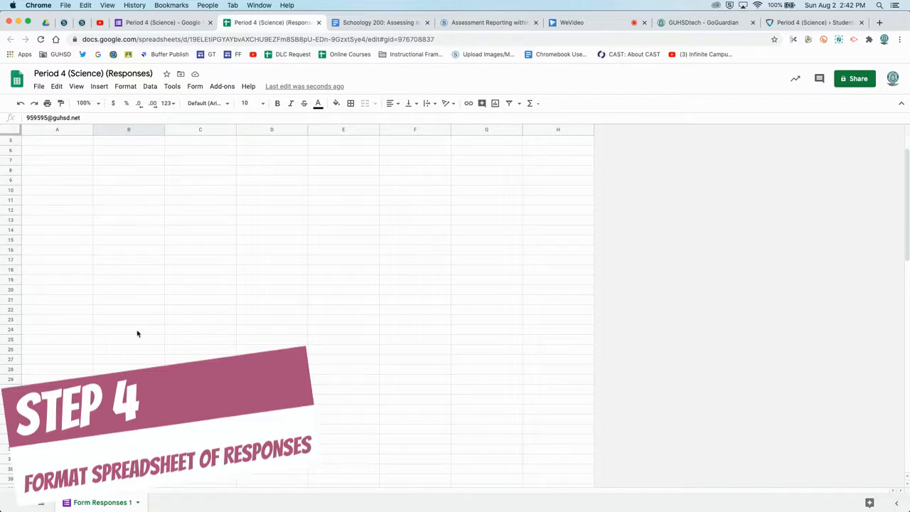
pyautogui.scroll(2, 137, 333)
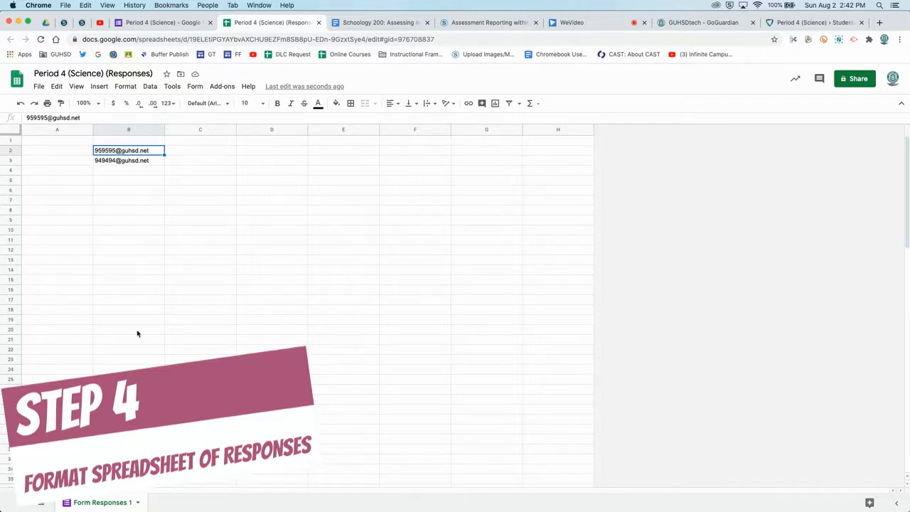
pyautogui.keyDown('shift'); pyautogui.click(119, 161); pyautogui.keyUp('shift')
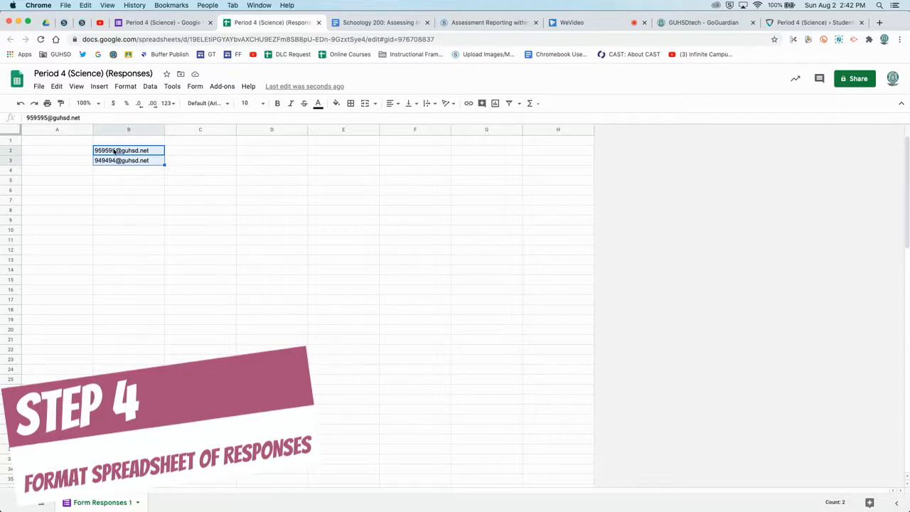
pyautogui.hotkey('ctrl', 'c')
pyautogui.click(71, 142)
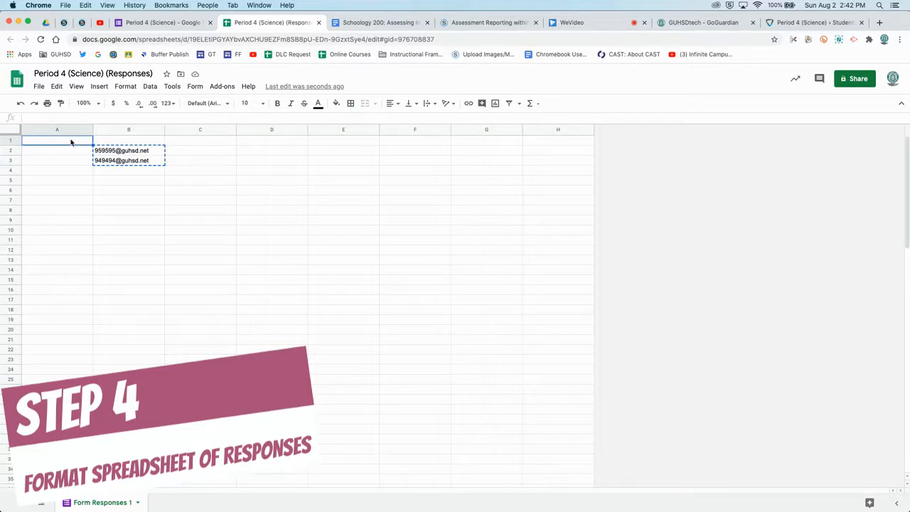
pyautogui.press('super+v')
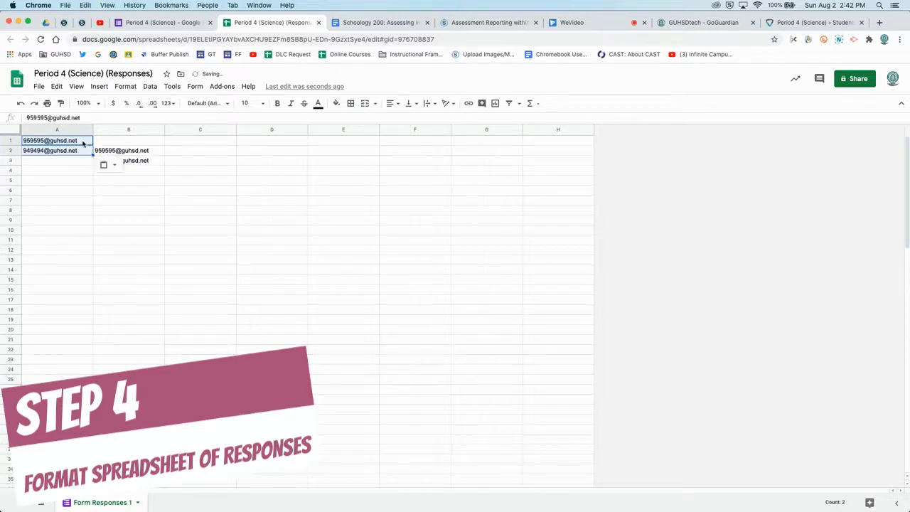
# Step: Clear the old emails from column B, leaving only column A filled
pyautogui.click(118, 131)
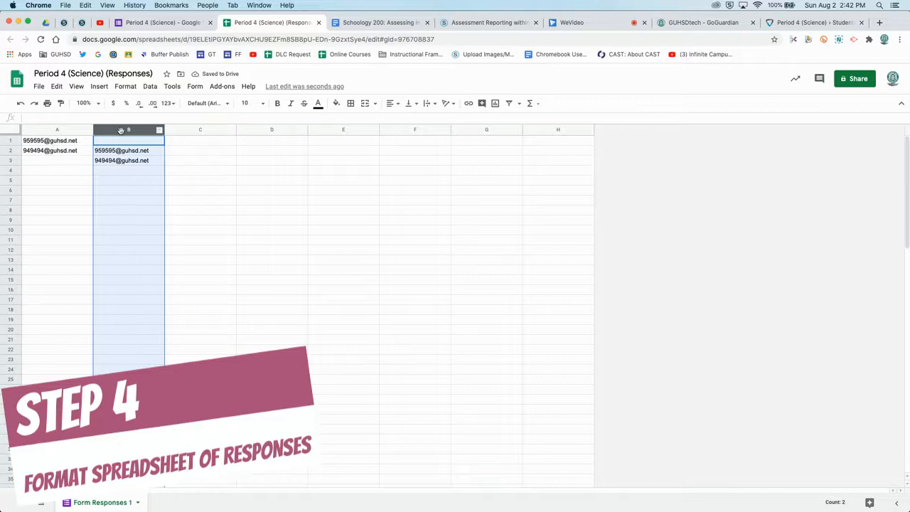
pyautogui.press('Delete')
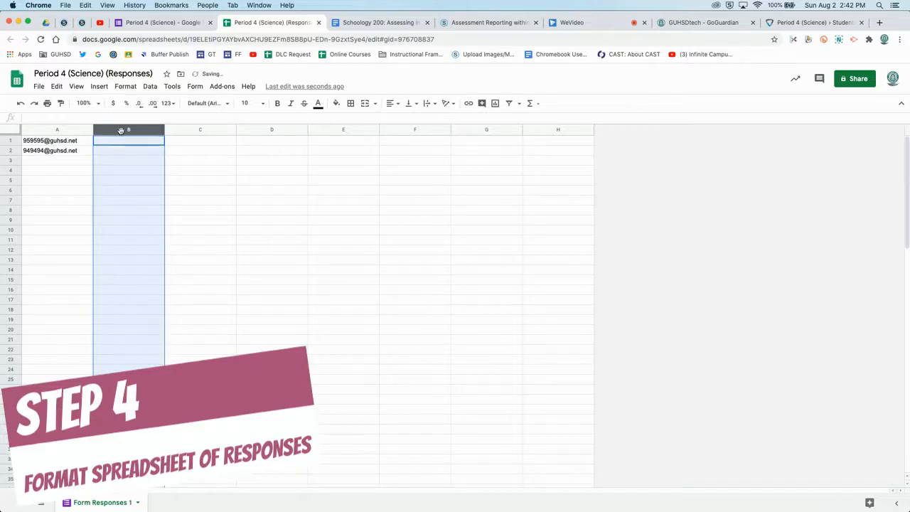
pyautogui.click(203, 150)
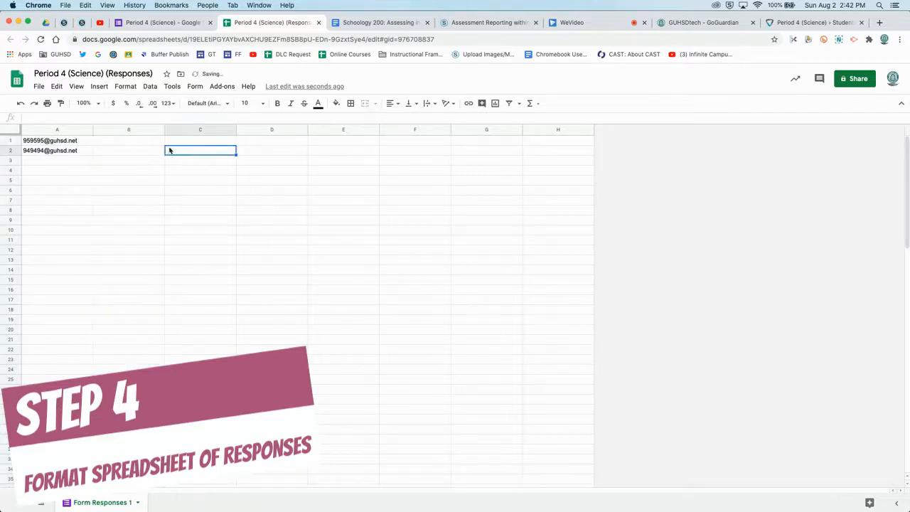
pyautogui.click(45, 131)
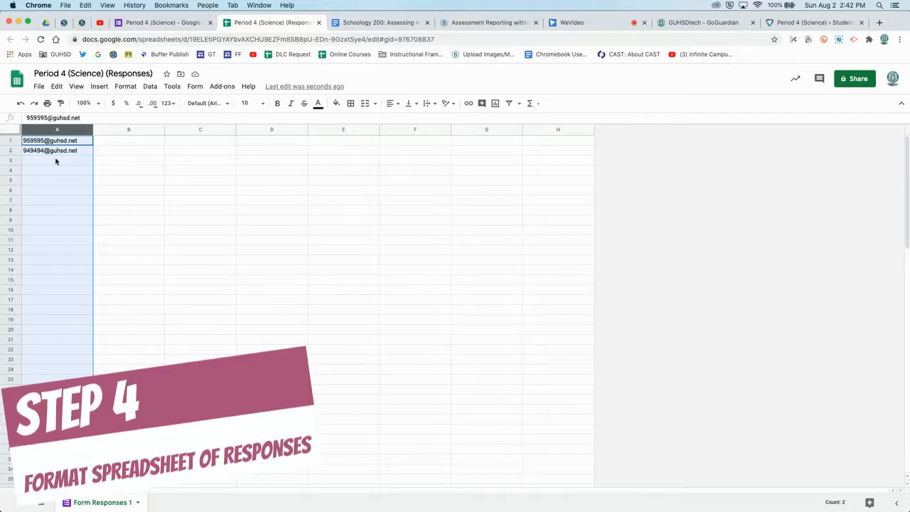
pyautogui.click(103, 161)
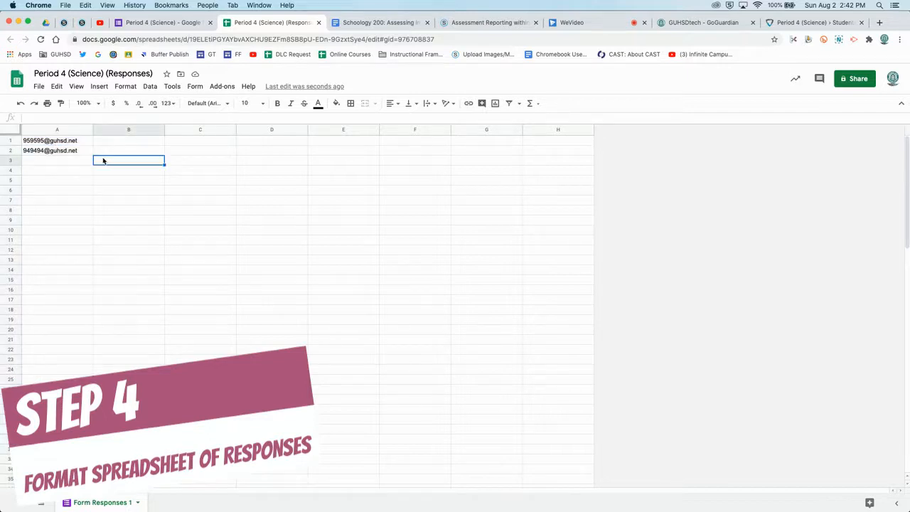
# Step: Download the current sheet as Comma-separated values (.csv)
pyautogui.click(38, 86)
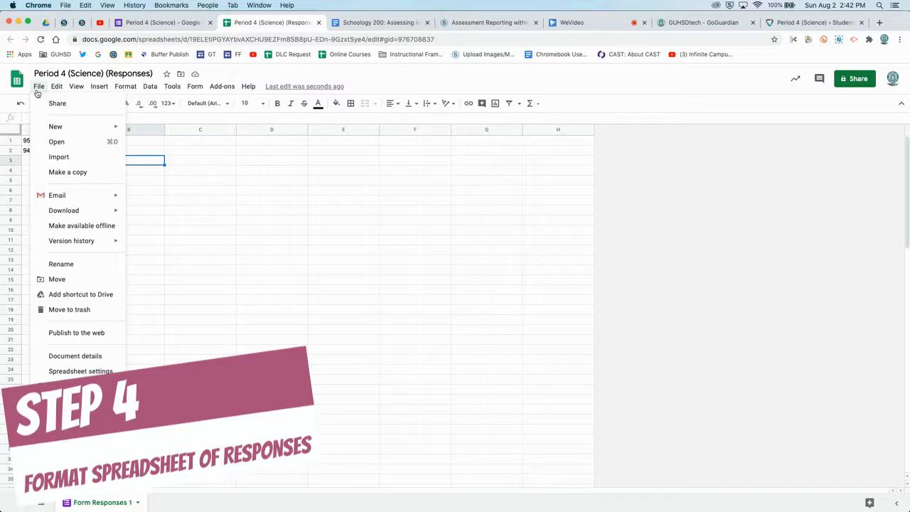
pyautogui.moveTo(66, 209)
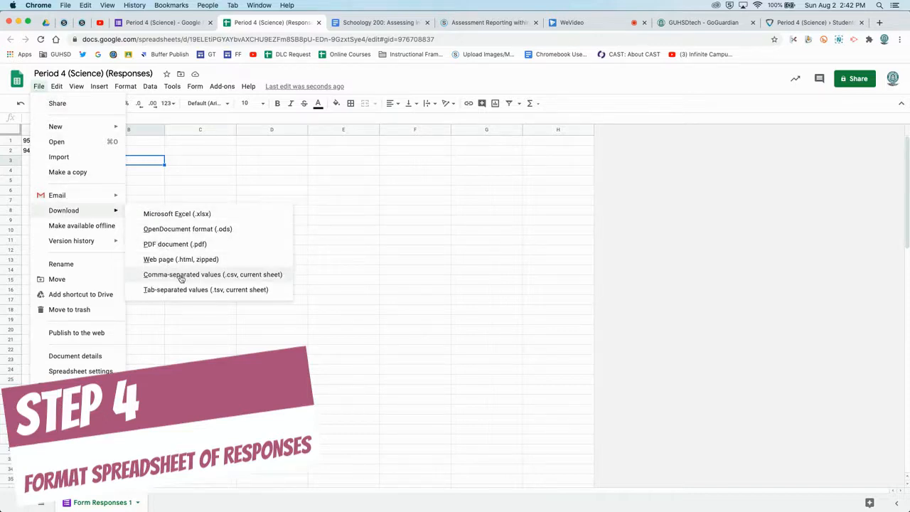
pyautogui.click(230, 279)
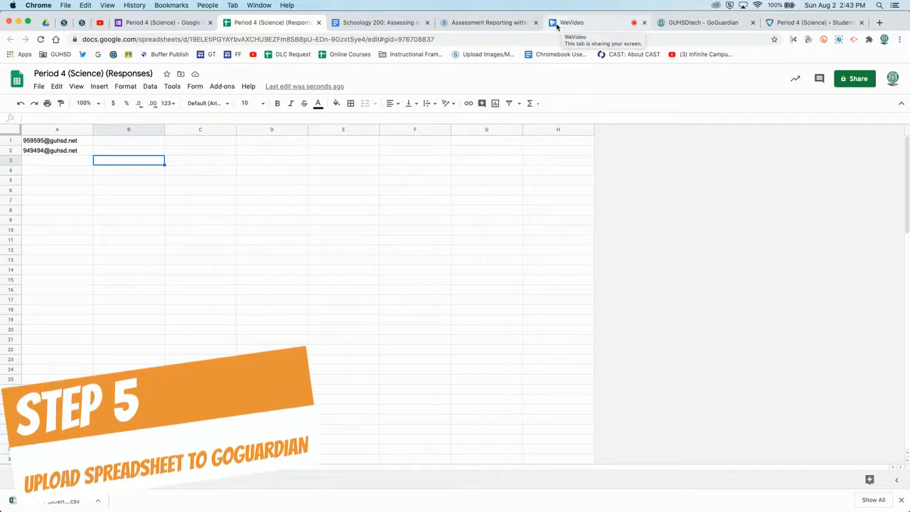
# Step: Open the Students roster of the Period 4 (Science) classroom in GoGuardian
pyautogui.click(781, 23)
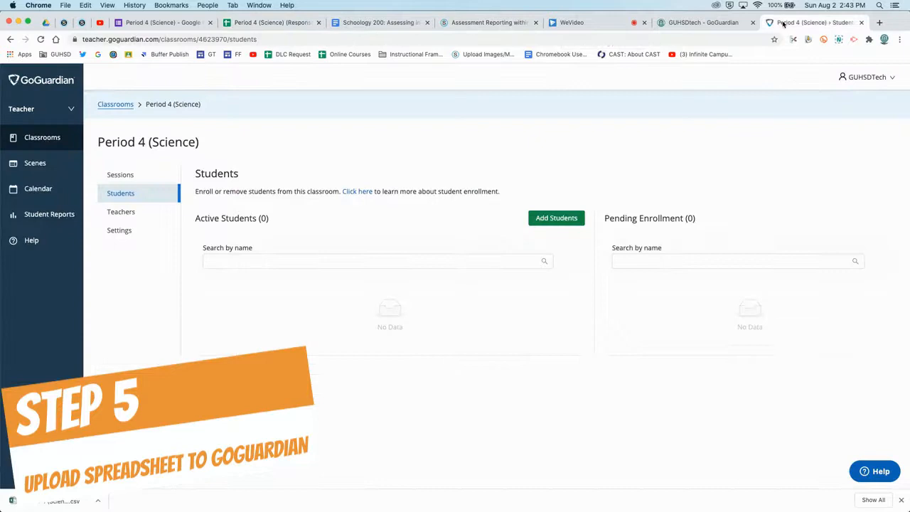
pyautogui.click(39, 137)
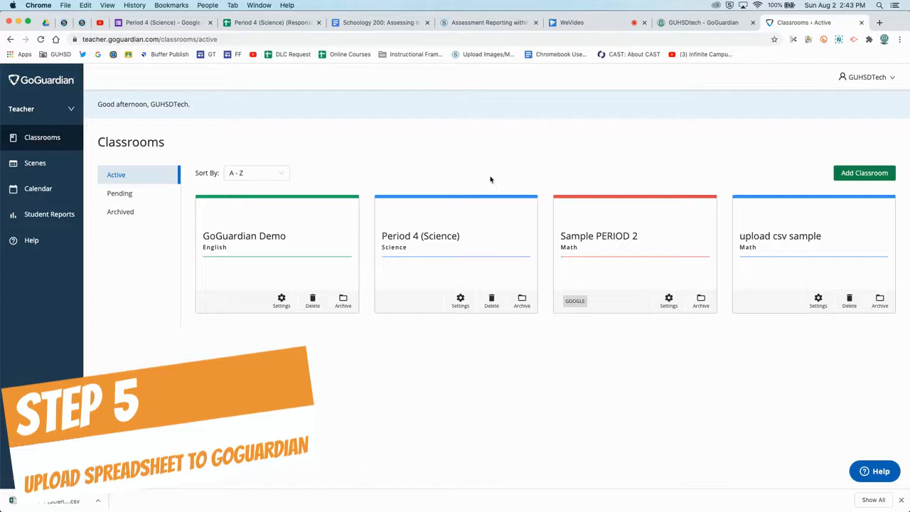
pyautogui.click(486, 251)
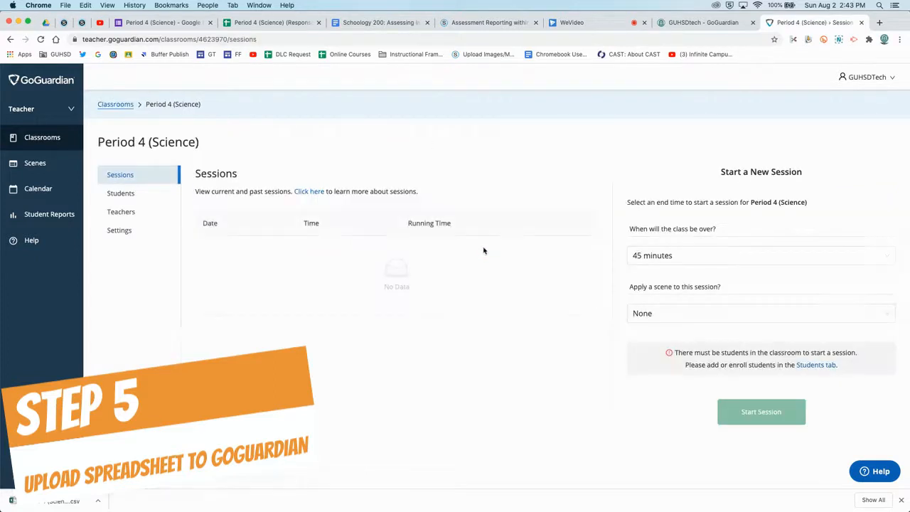
pyautogui.click(121, 194)
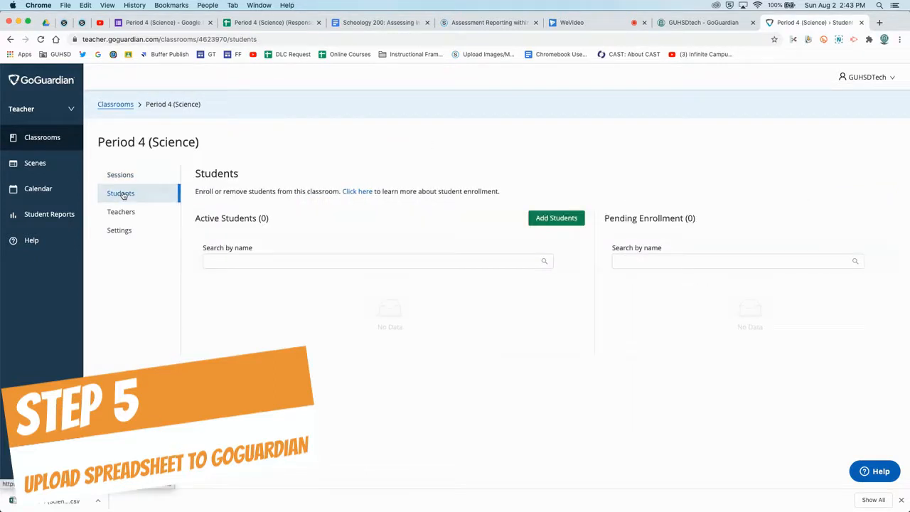
# Step: Upload the downloaded CSV through Add Students and import the two students
pyautogui.click(555, 218)
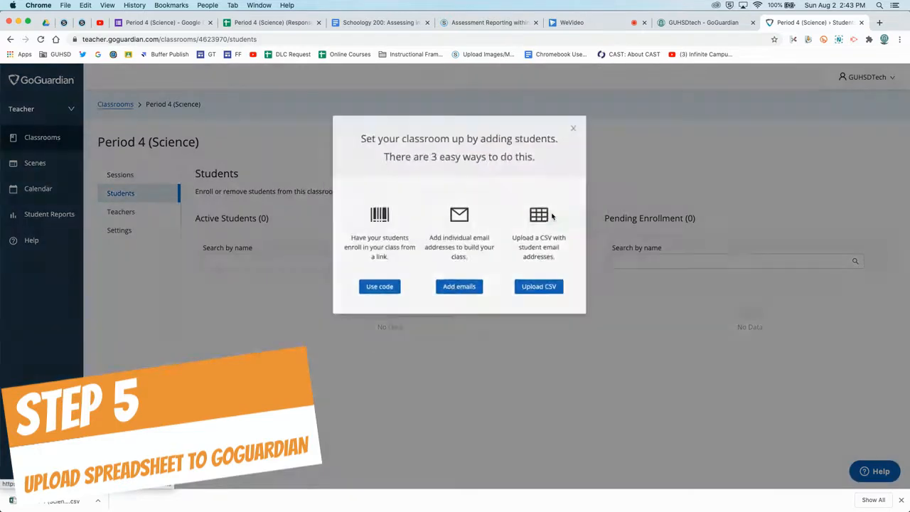
pyautogui.click(542, 290)
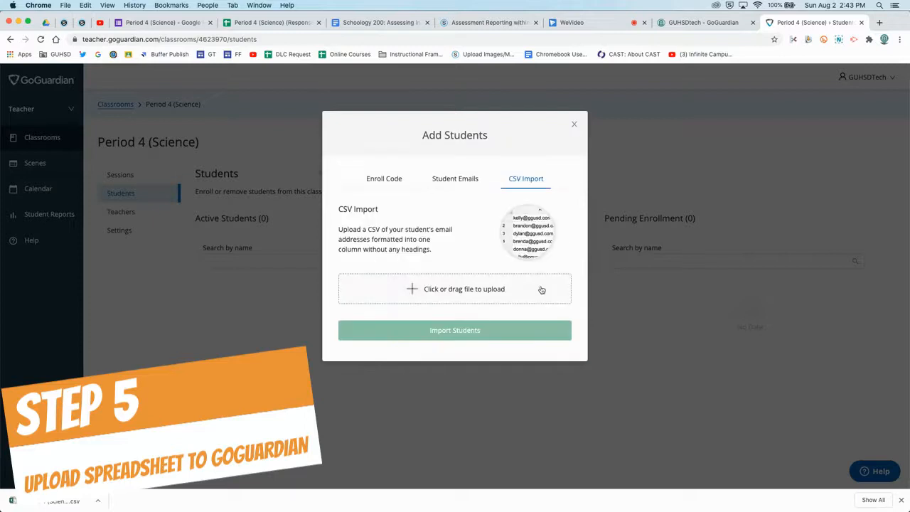
pyautogui.moveTo(43, 503); pyautogui.dragTo(447, 290)
pyautogui.moveTo(57, 501); pyautogui.dragTo(429, 290)
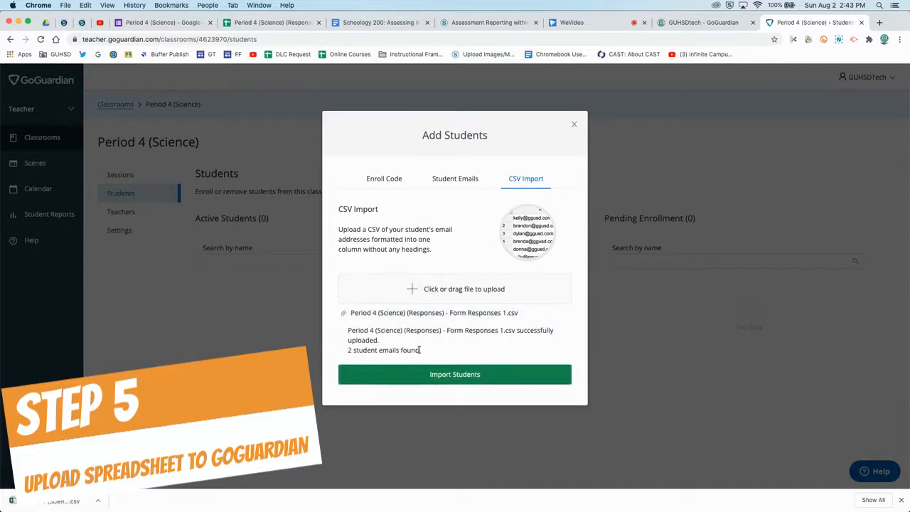
pyautogui.click(447, 375)
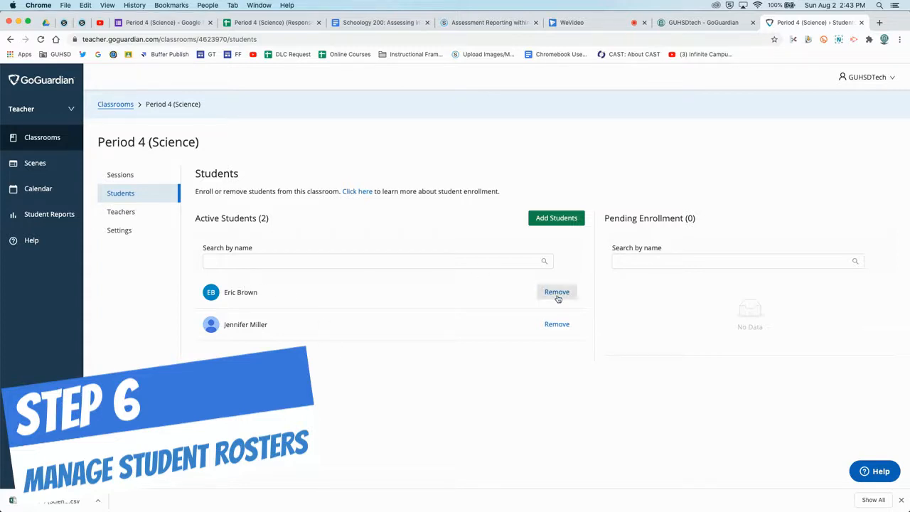
# Step: Add one student to Period 4 (Science) by entering their school email address
pyautogui.click(554, 218)
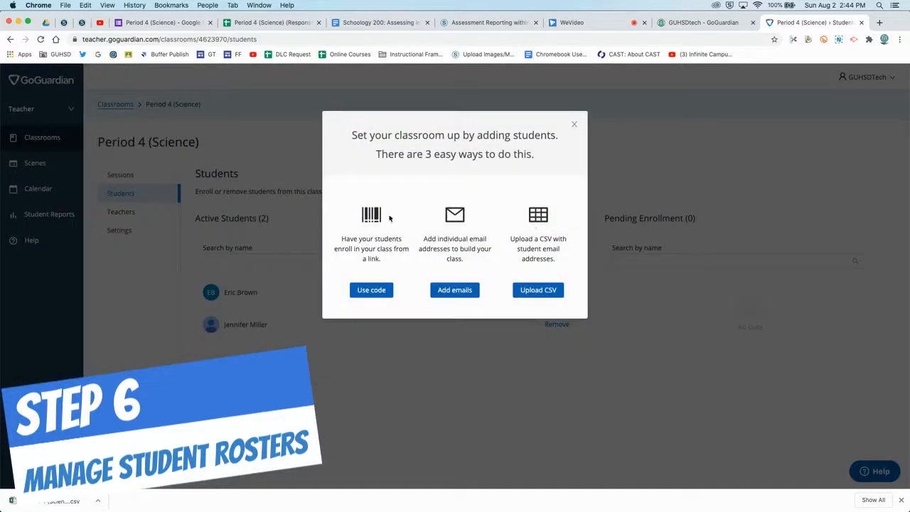
pyautogui.click(445, 292)
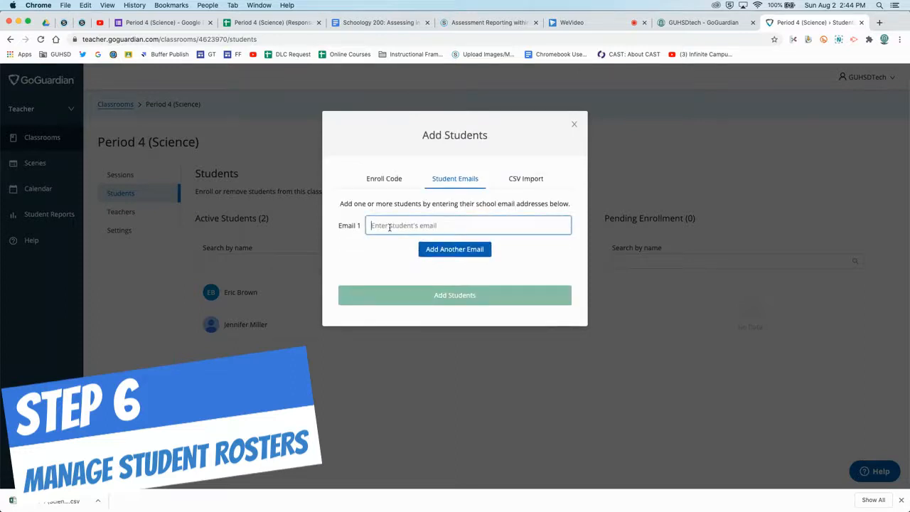
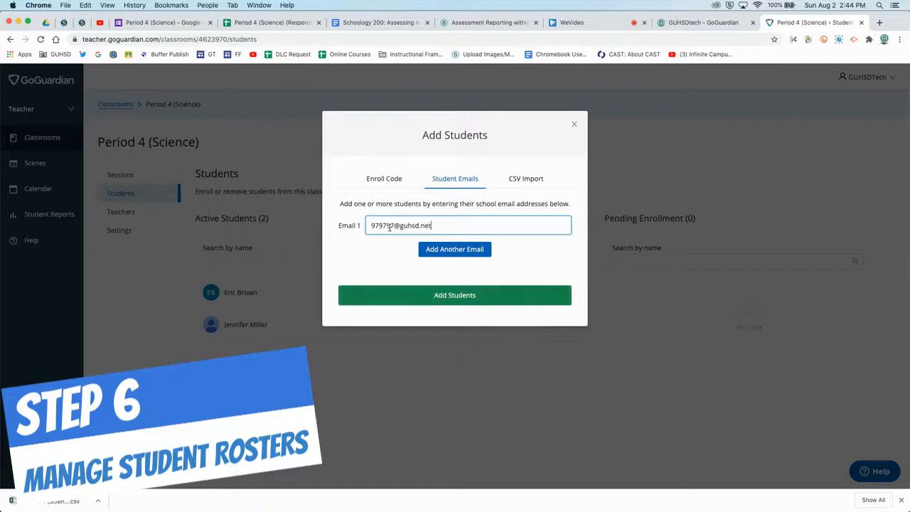
pyautogui.press('Return')
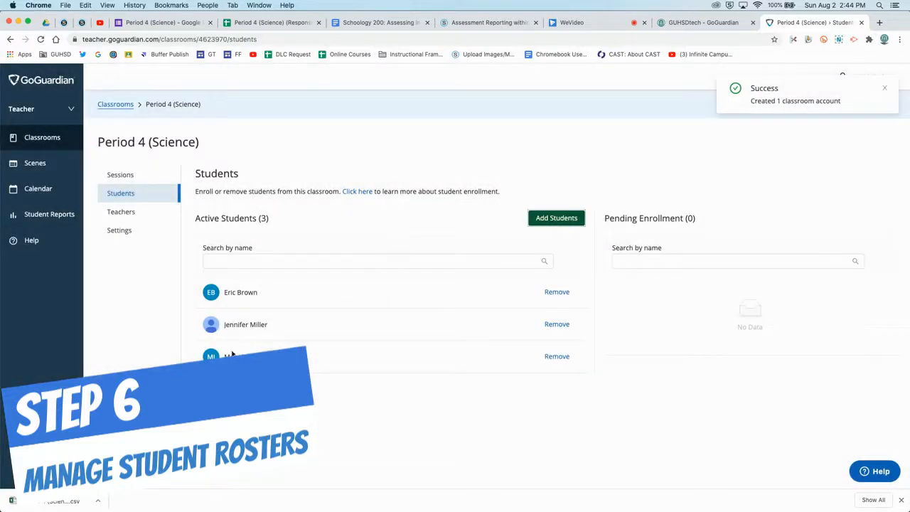